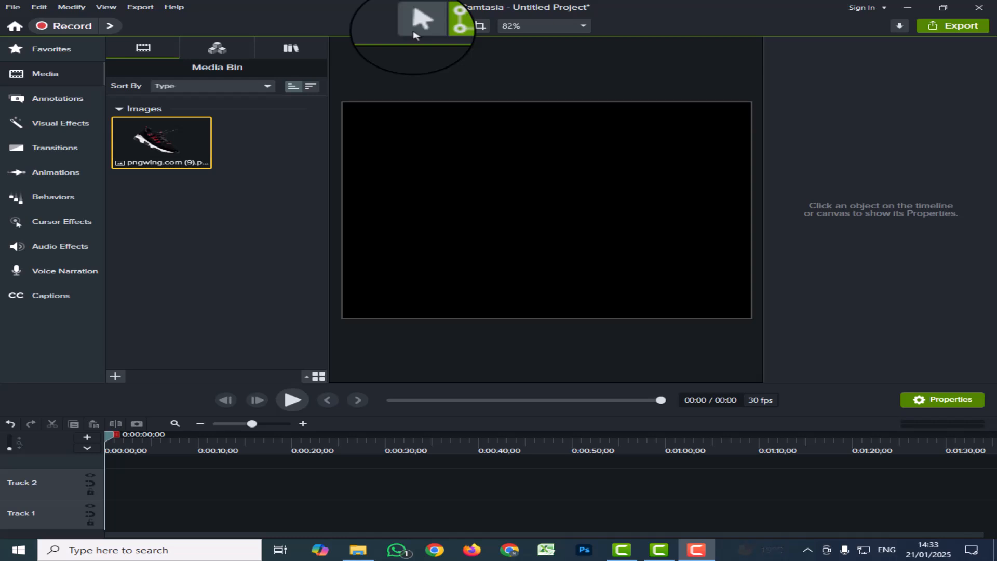
Step: Place the shoe image on Track 2, scale it to 62.4% and raise it to Y 38.3
drag(178, 148, 106, 481)
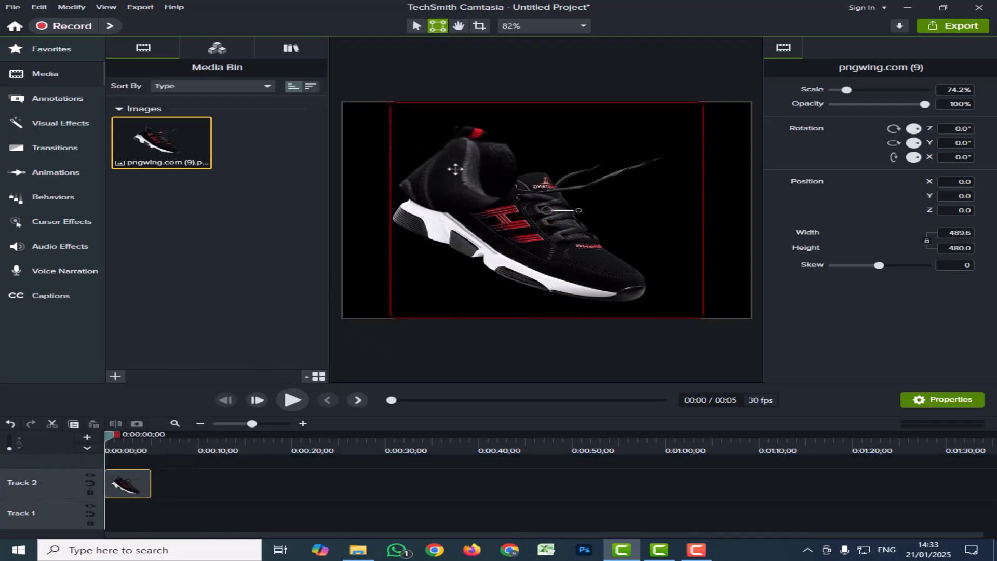
click(417, 26)
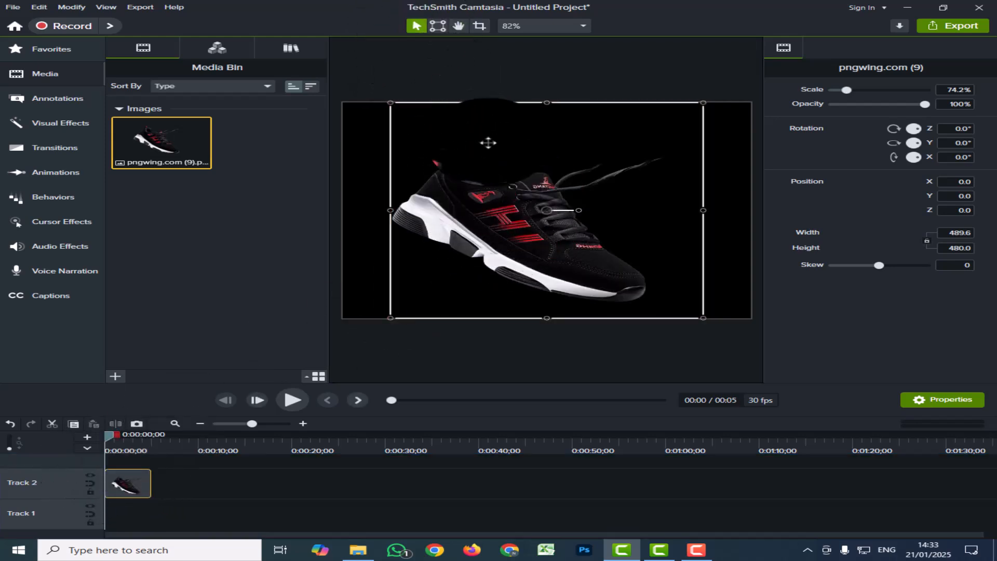
mouse_move(476, 223)
mouse_down()
mouse_move(507, 205)
mouse_move(512, 232)
mouse_move(456, 209)
mouse_move(481, 216)
mouse_move(448, 217)
mouse_move(462, 220)
mouse_up()
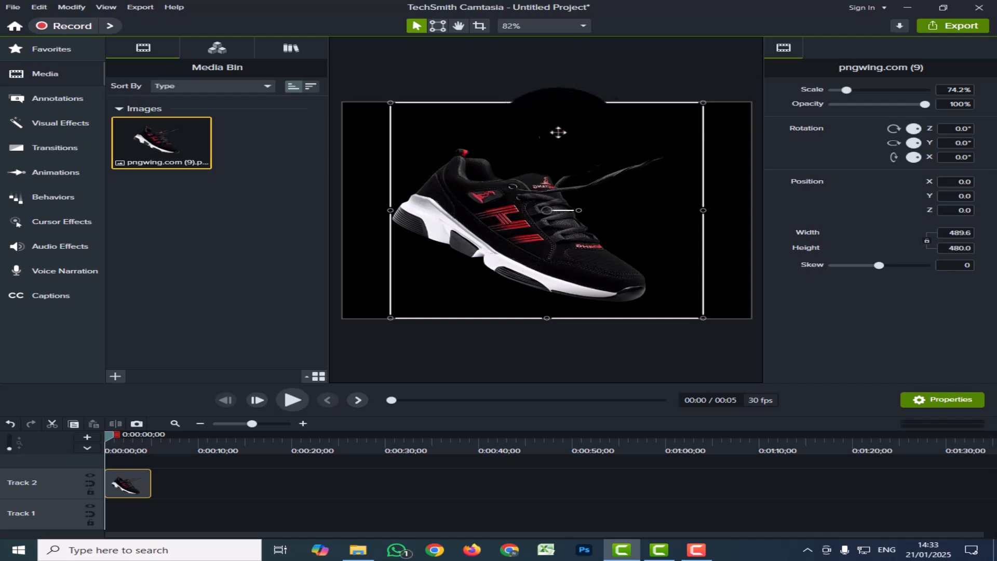
mouse_move(674, 126)
mouse_down()
mouse_move(654, 129)
mouse_move(675, 107)
mouse_up()
drag(569, 177, 600, 172)
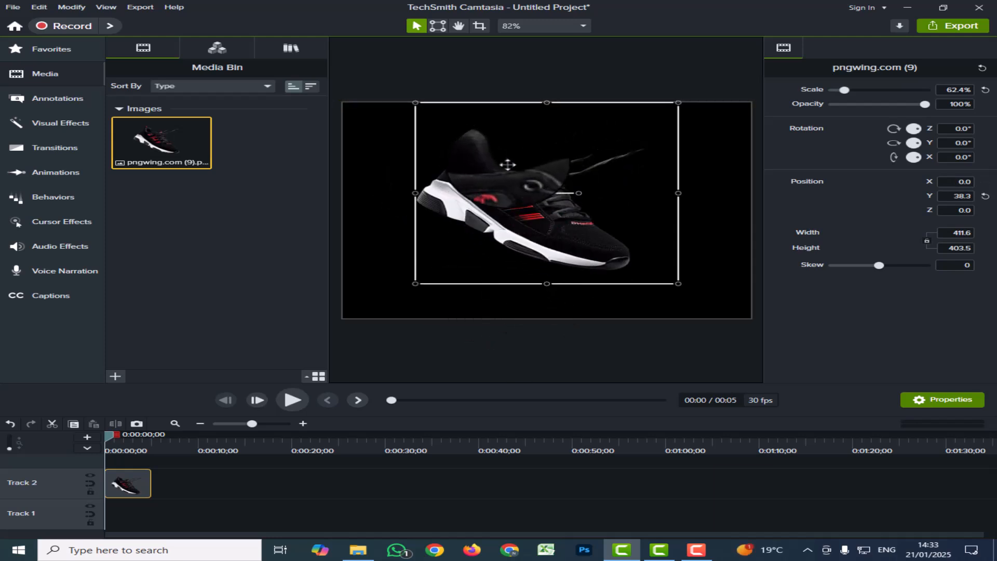
Step: Distort the shoe's top-right, bottom-right and top-left corners to 166.9% scale with 0.9 skew
click(438, 25)
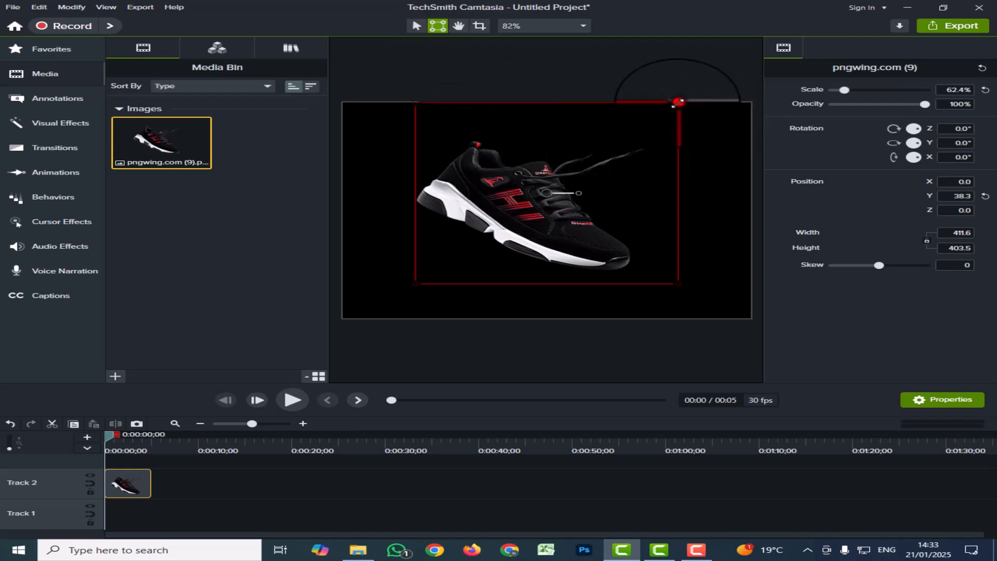
drag(678, 102, 577, 167)
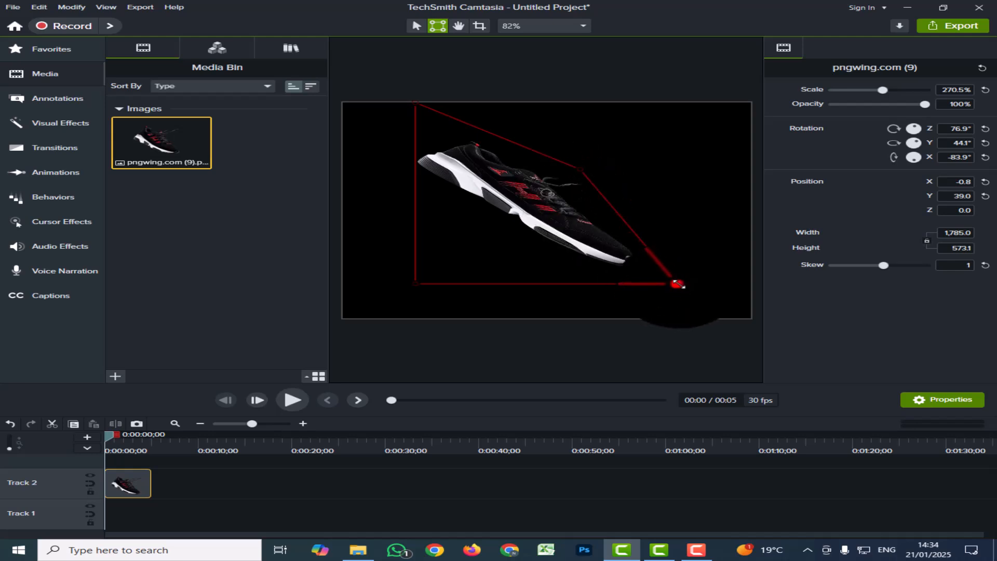
drag(686, 284, 716, 278)
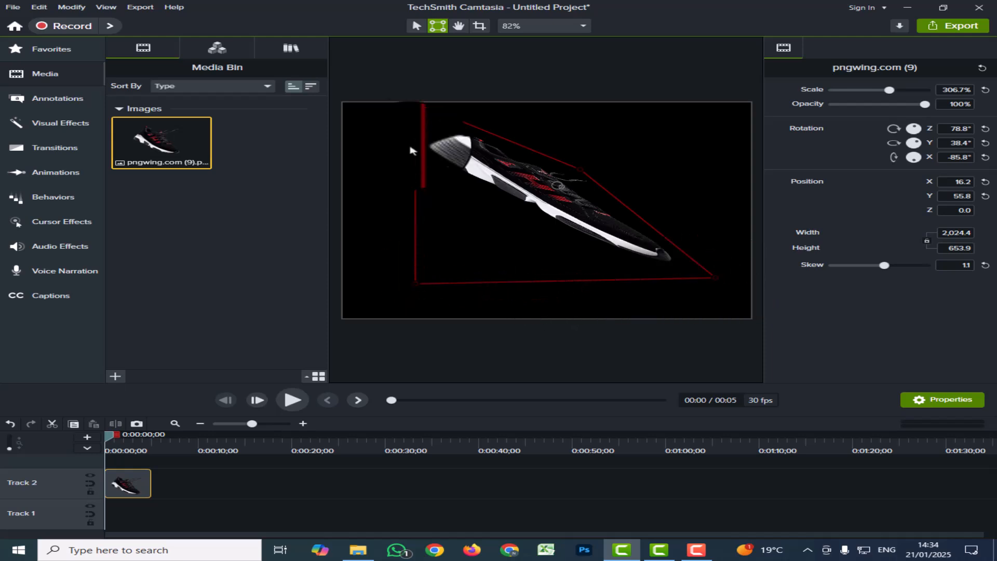
drag(417, 105, 359, 140)
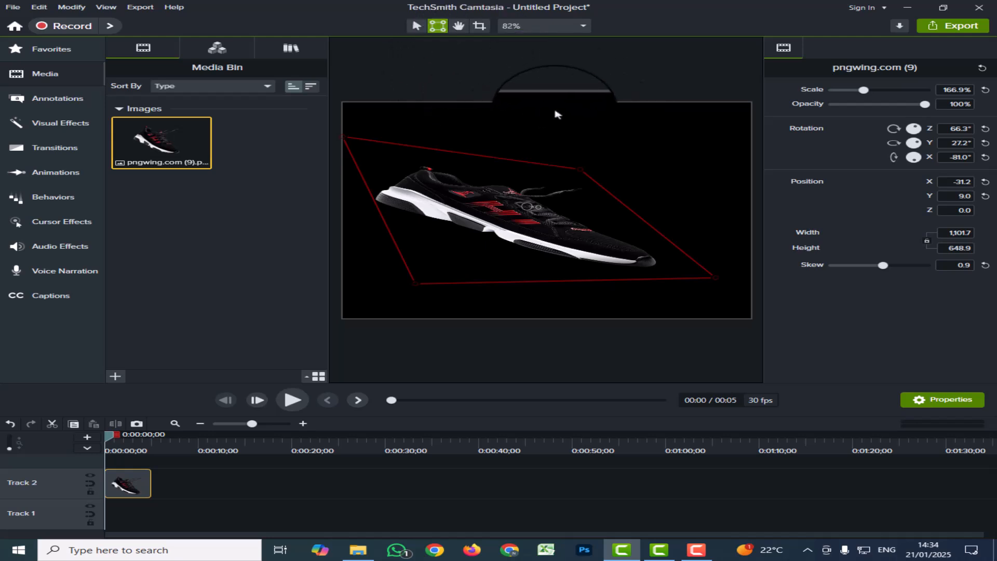
Step: Pan the canvas view and recentre the shoe horizontally at X 0, Y 43.5
click(459, 25)
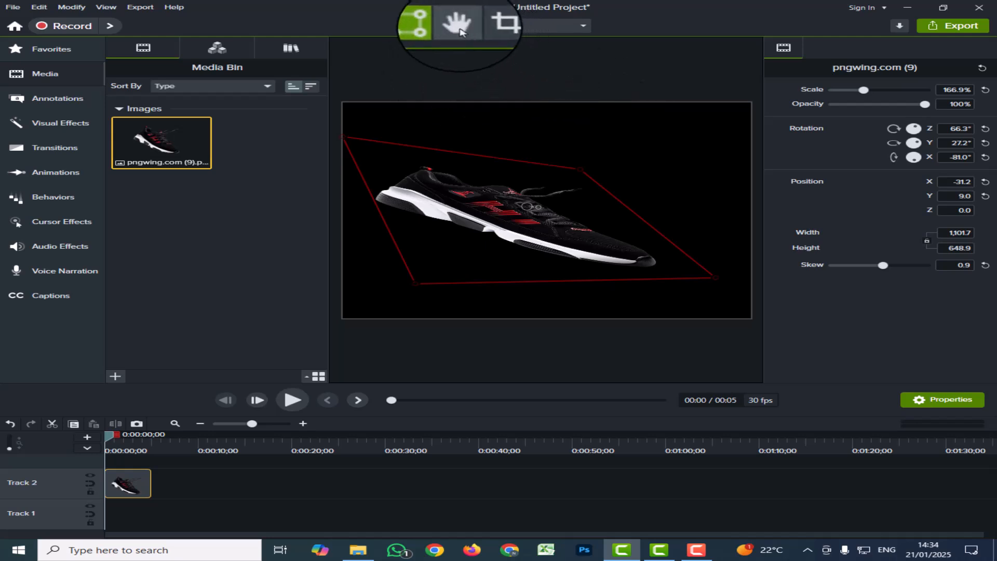
drag(546, 129, 511, 126)
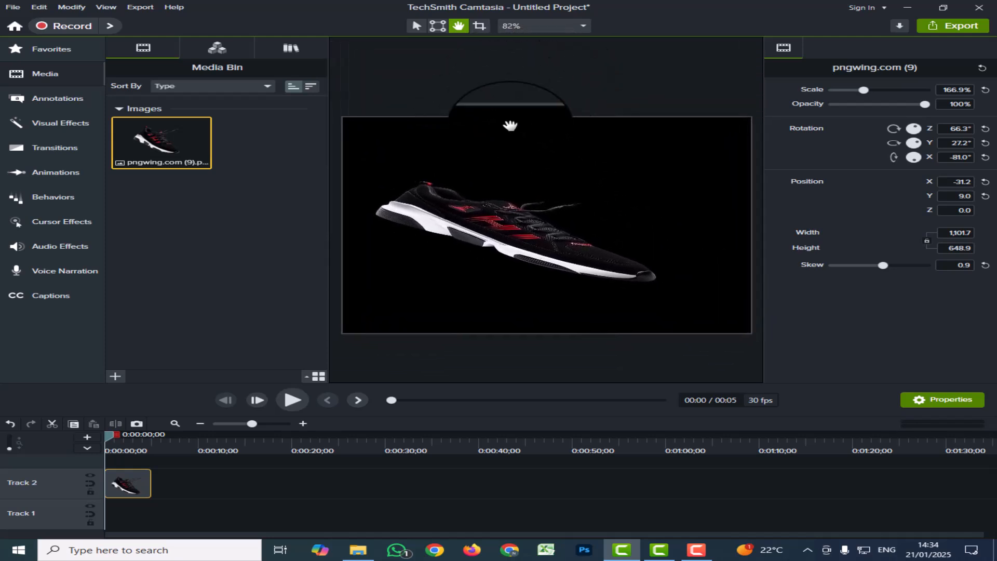
click(479, 25)
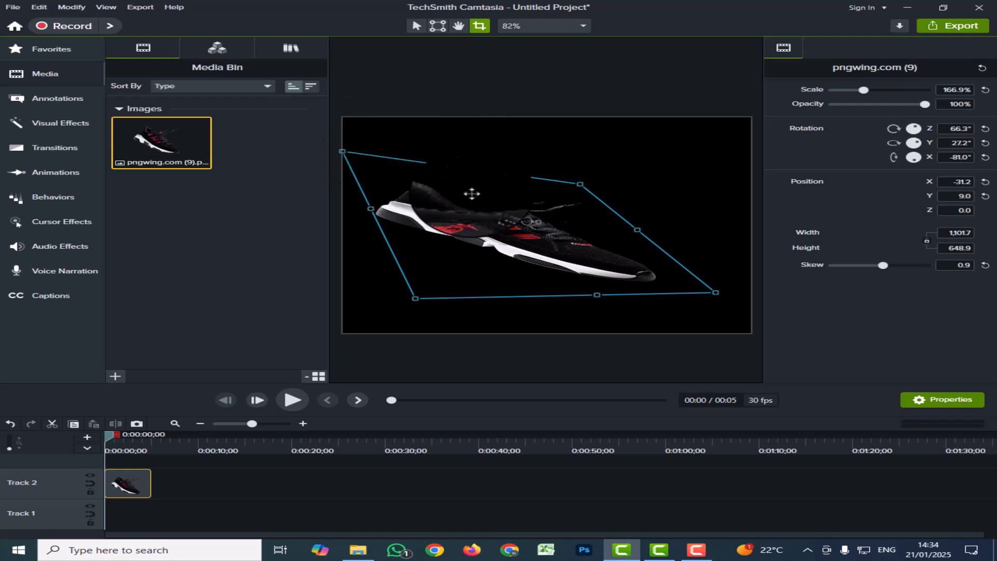
drag(463, 211, 454, 184)
Step: Crop the shoe inward from its top-left corner to 904.7 × 395.8
click(417, 127)
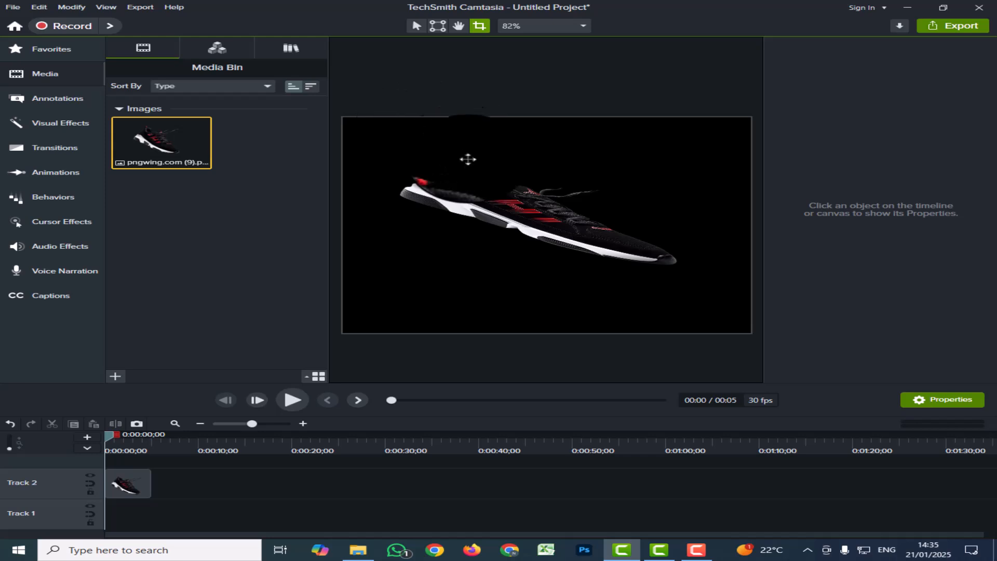
click(457, 197)
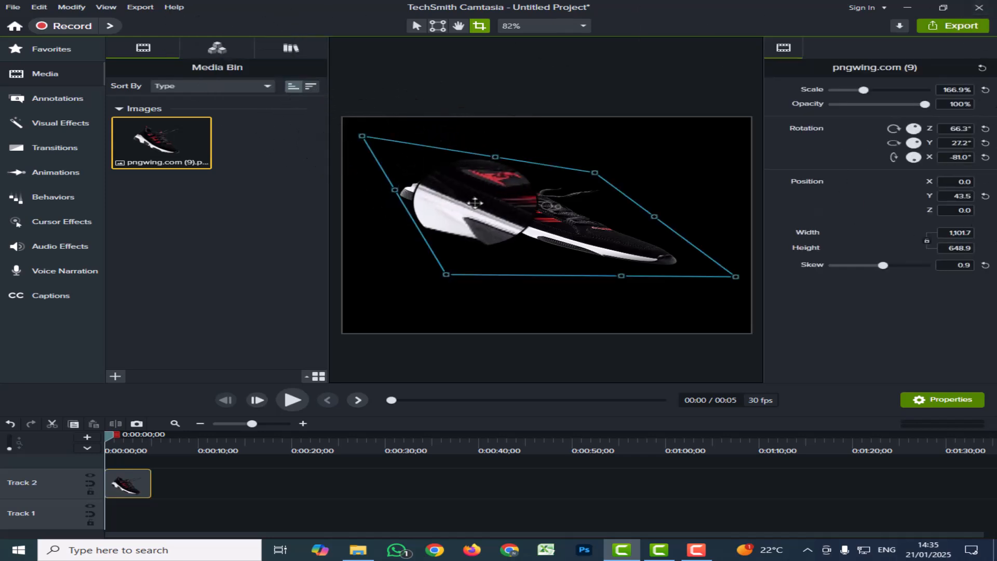
drag(362, 136, 445, 183)
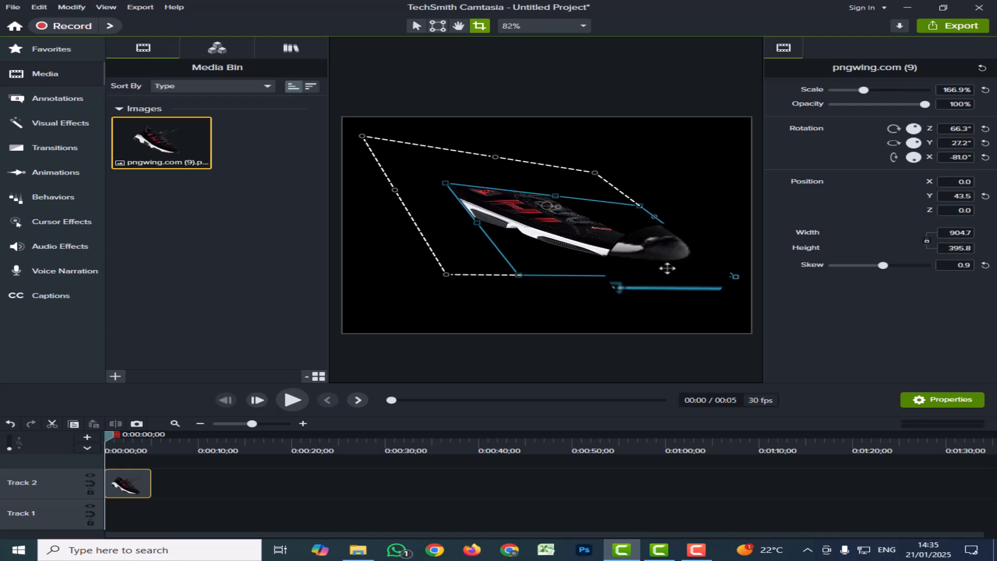
Step: Delete the shoe clip from Track 2 so the canvas is empty and black
right_click(135, 486)
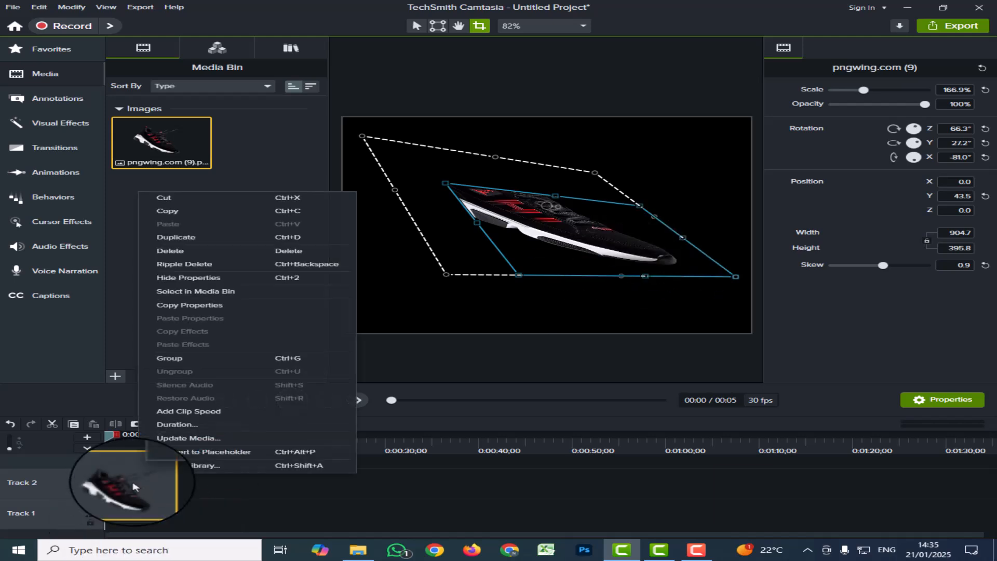
click(168, 253)
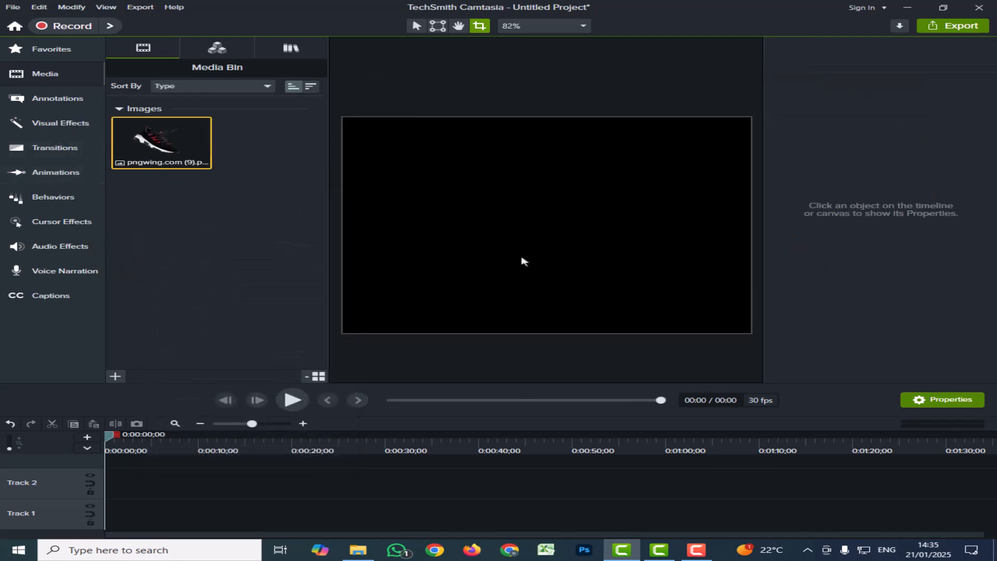
click(584, 27)
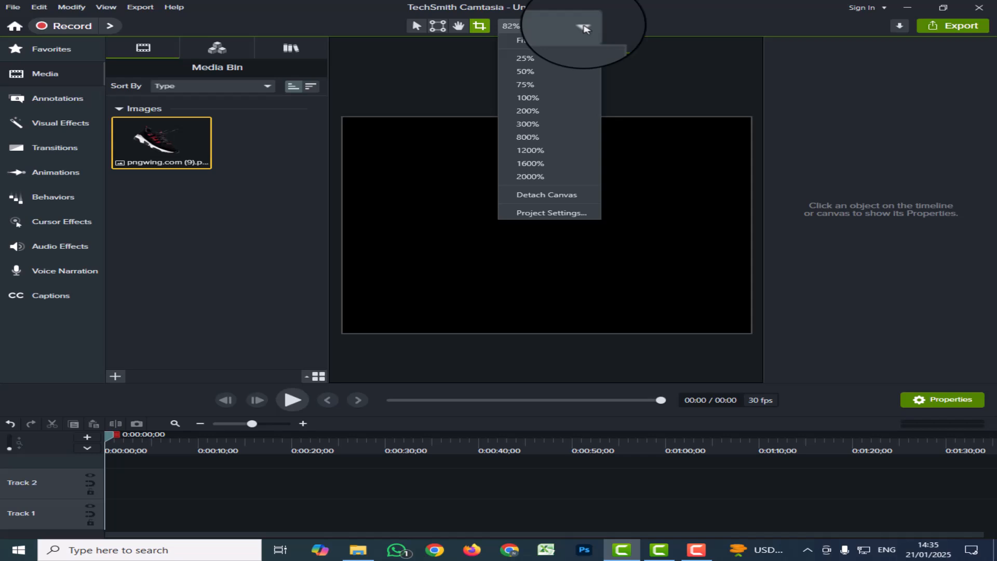
click(524, 40)
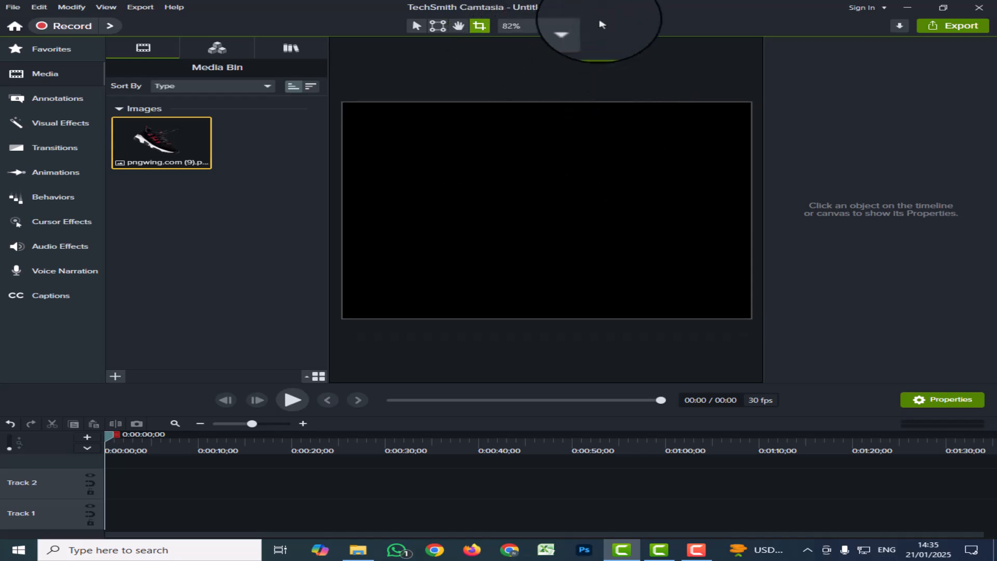
click(583, 27)
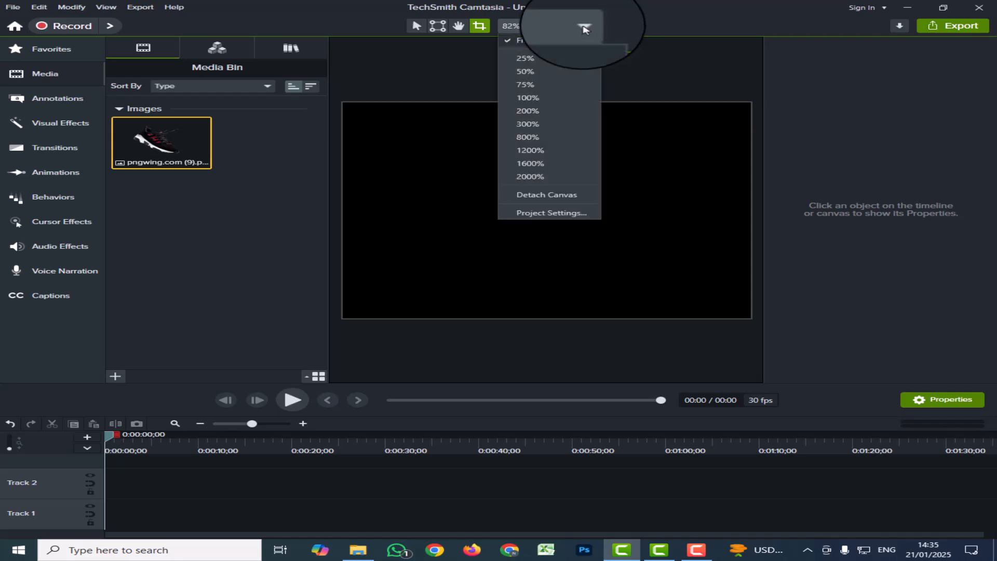
click(535, 63)
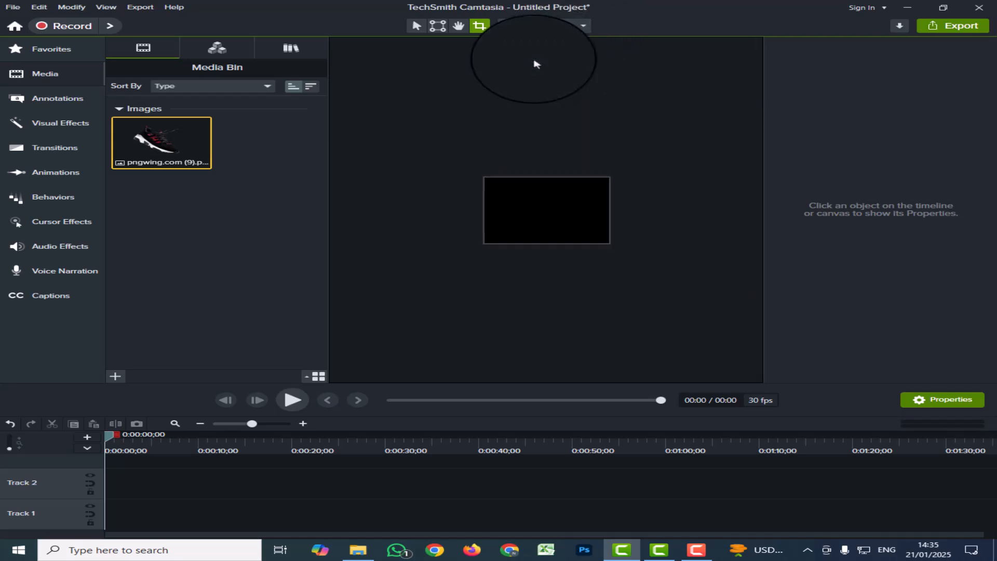
click(584, 27)
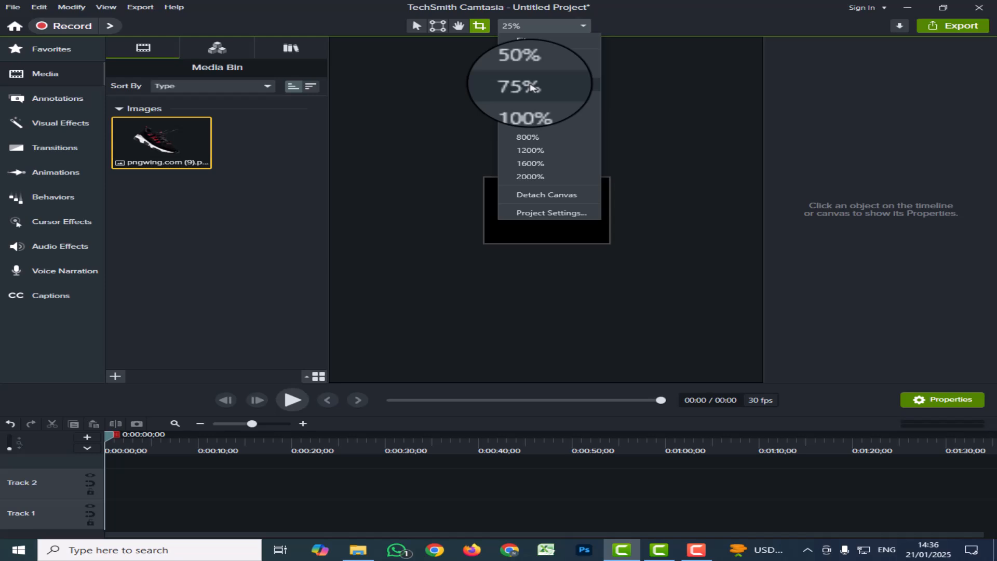
click(532, 85)
click(584, 27)
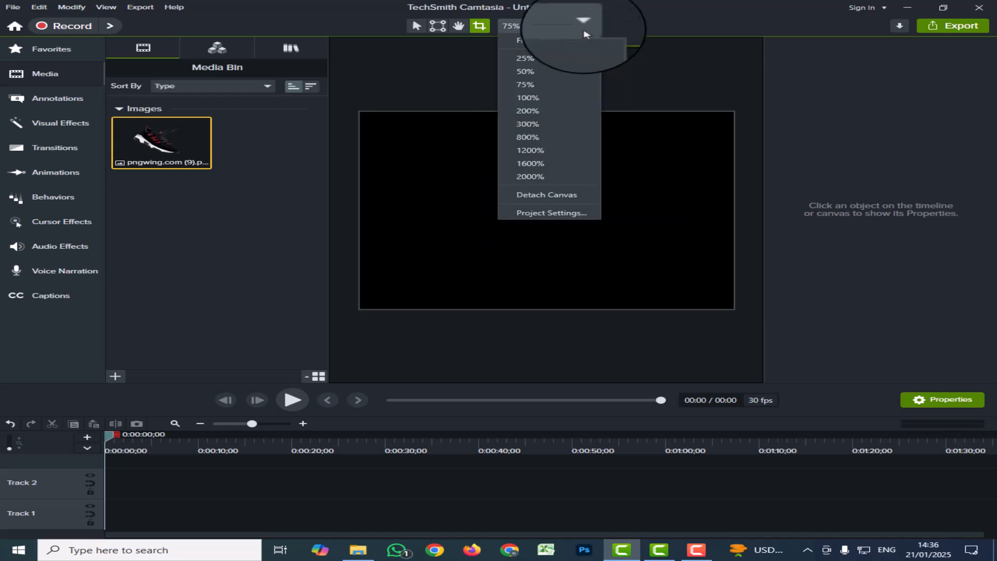
click(533, 114)
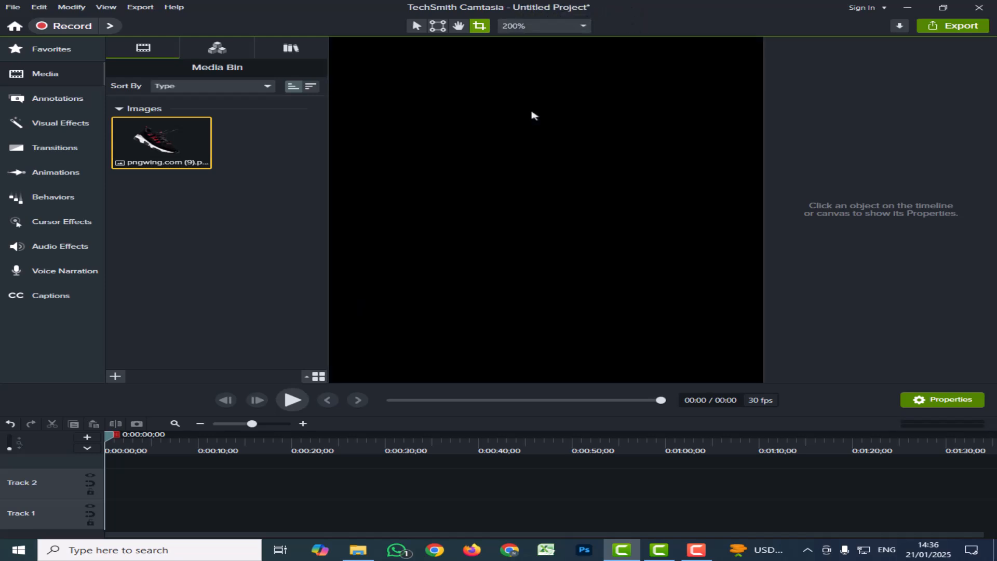
click(584, 27)
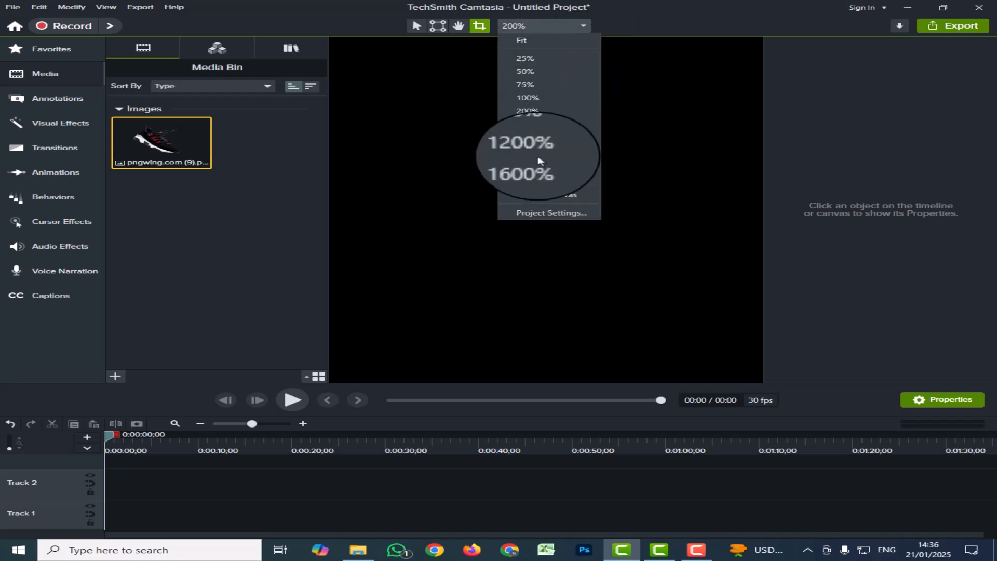
click(541, 155)
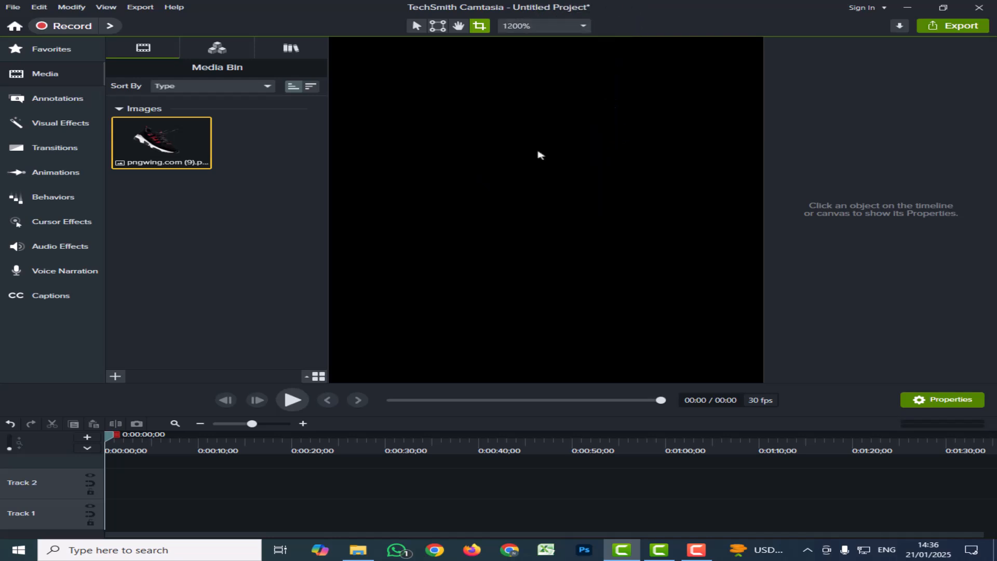
click(583, 26)
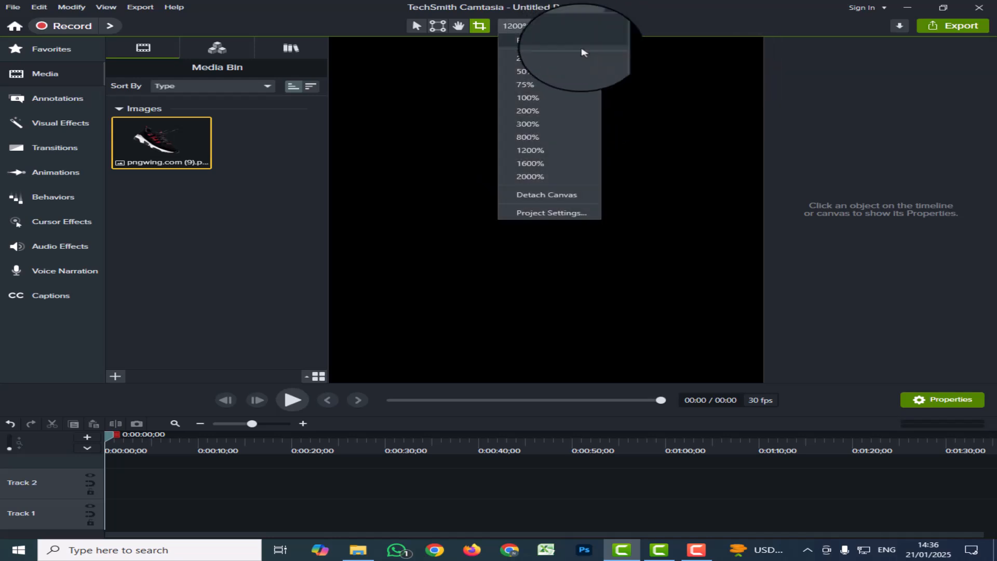
click(535, 39)
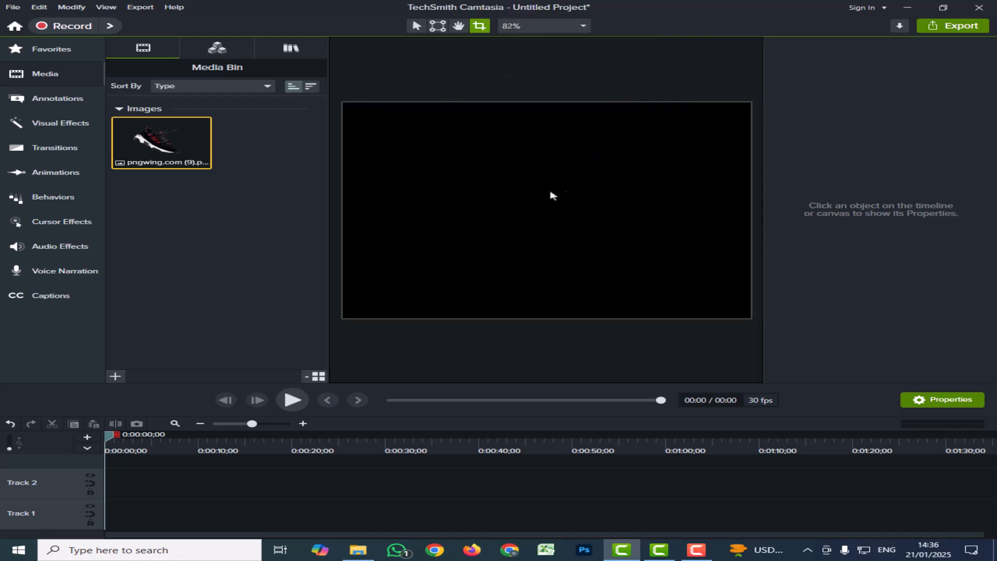
click(584, 27)
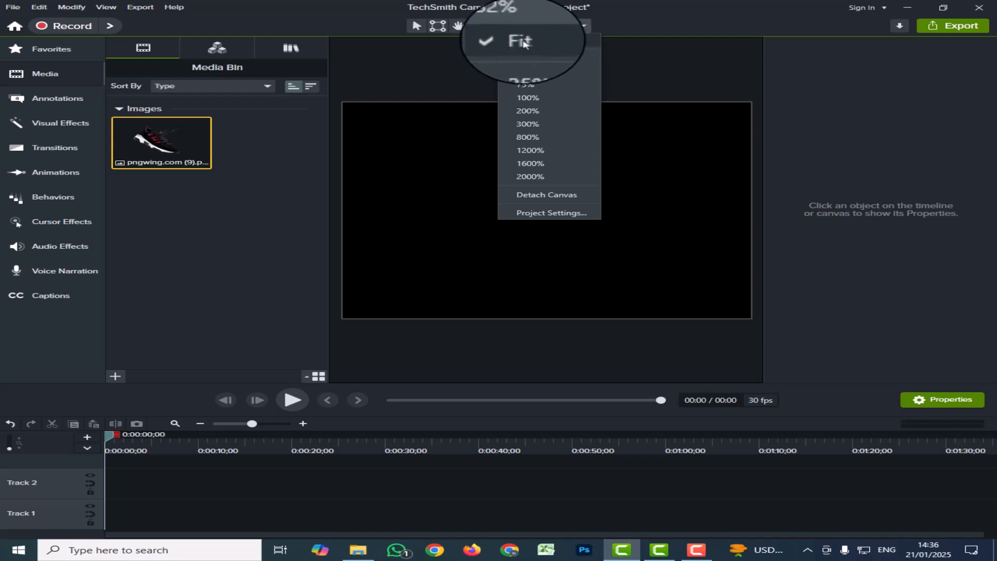
Step: Detach the canvas into a floating window, move it, then close it to re-dock at 82%
click(545, 199)
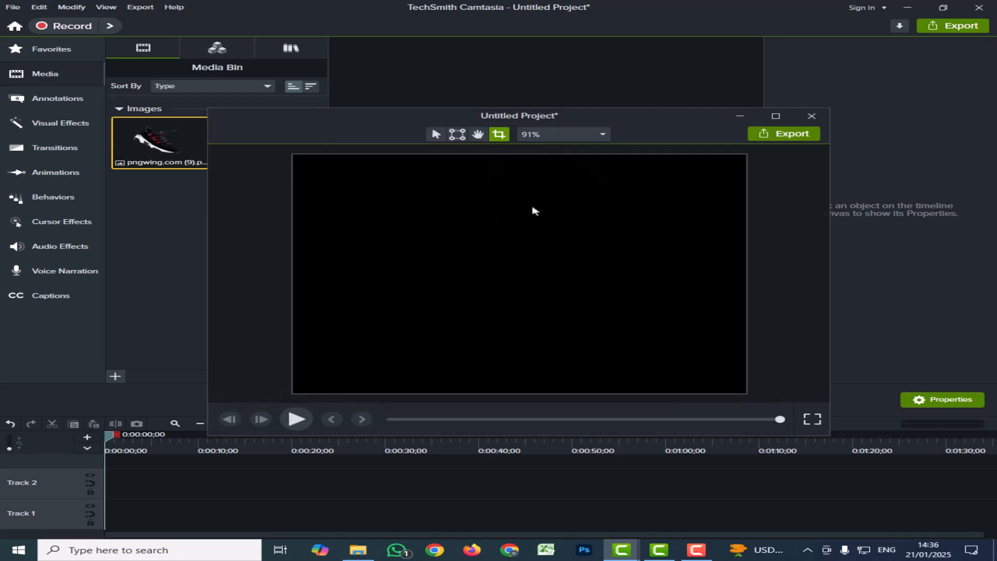
drag(627, 128, 561, 112)
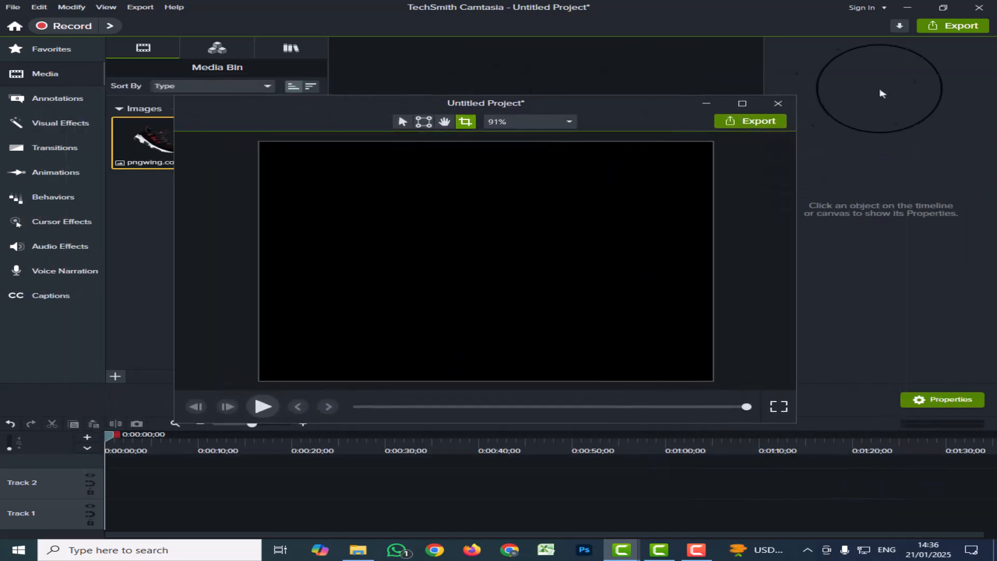
click(774, 108)
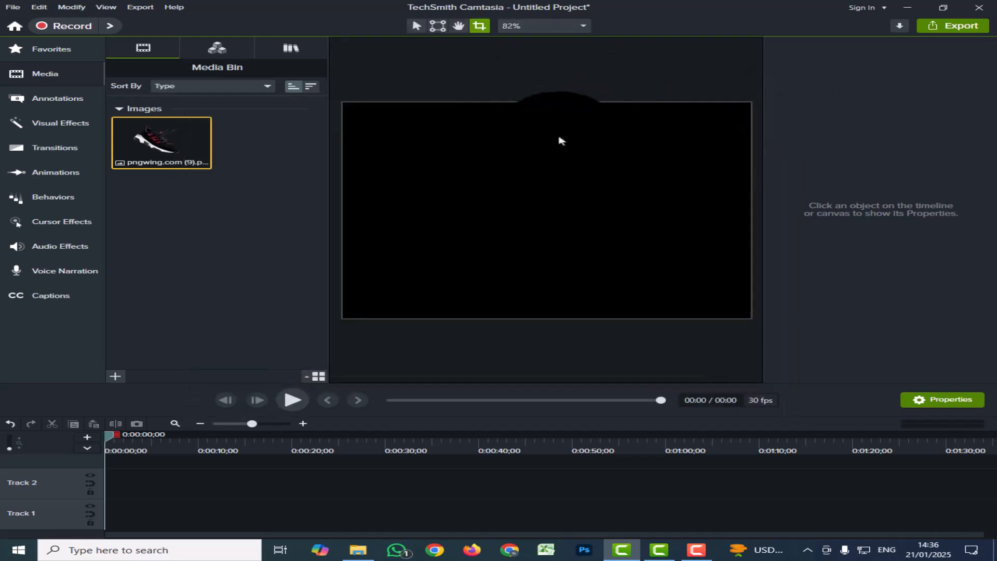
click(582, 25)
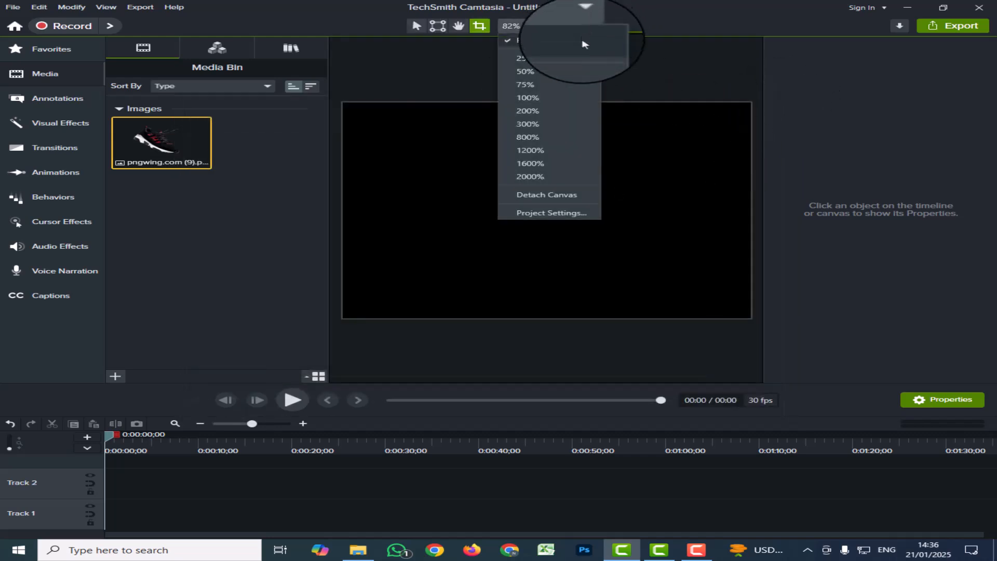
Step: Open Project Settings and browse the canvas size presets, keeping SD (640x480)
click(546, 218)
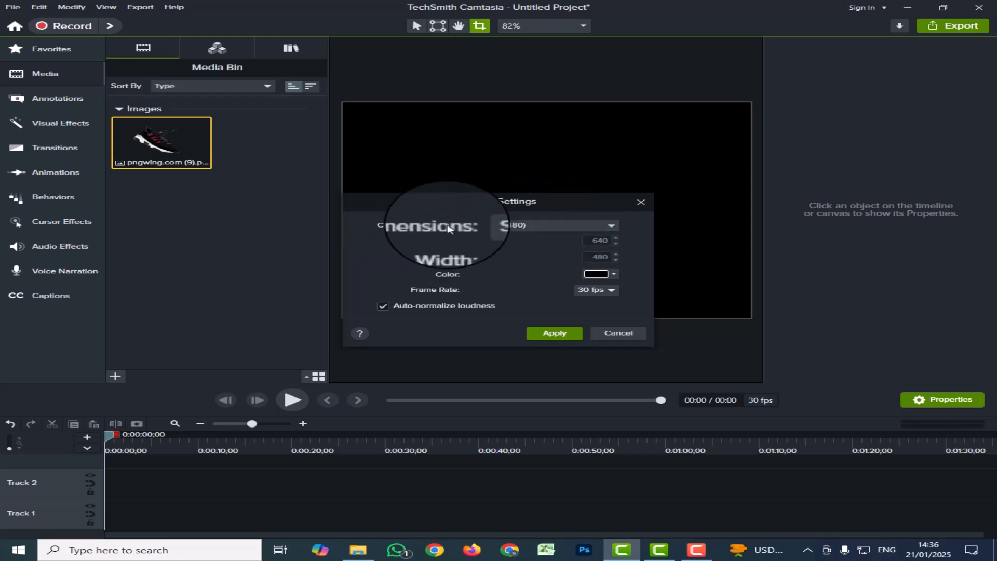
click(612, 229)
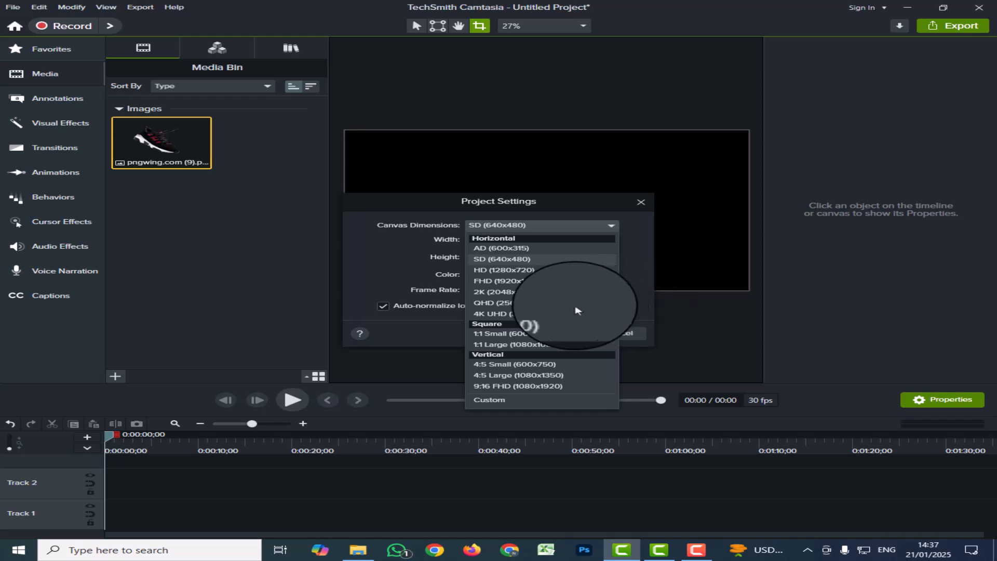
key(Escape)
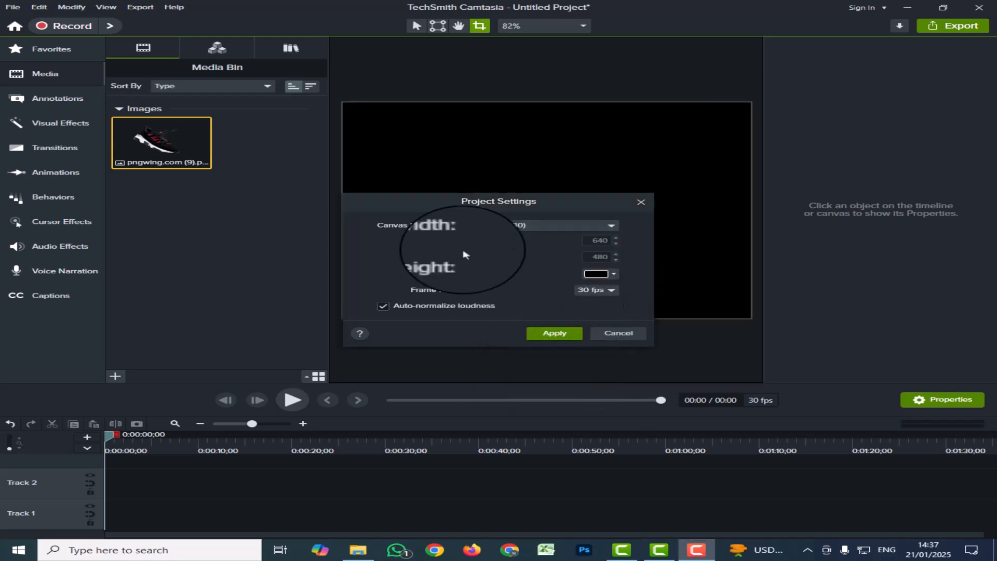
click(607, 225)
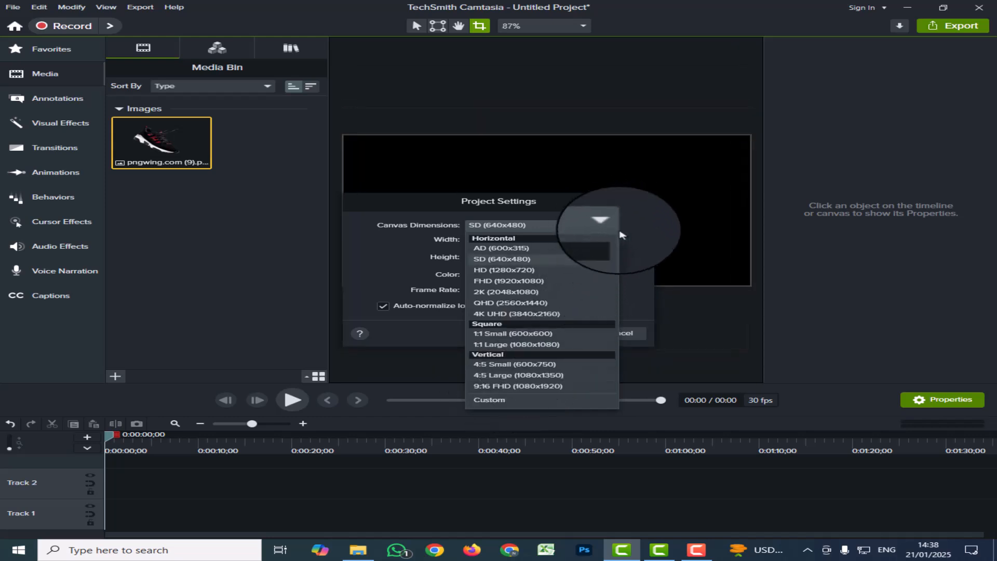
click(643, 271)
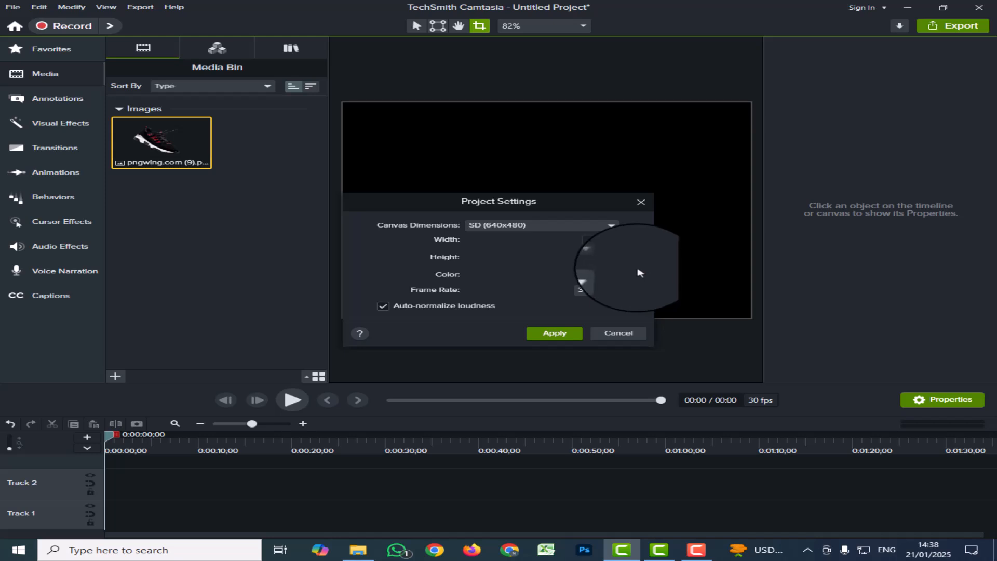
click(611, 227)
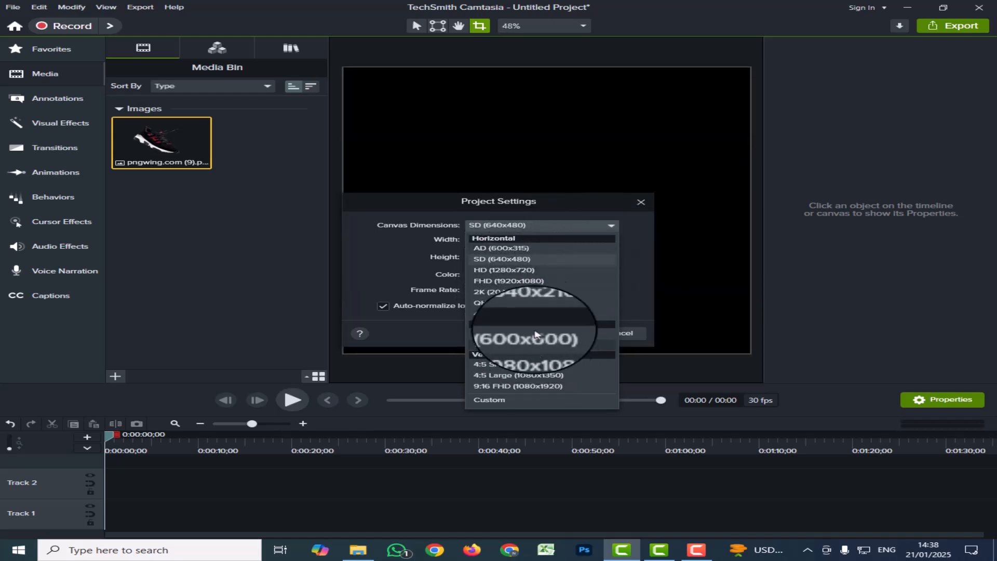
click(627, 276)
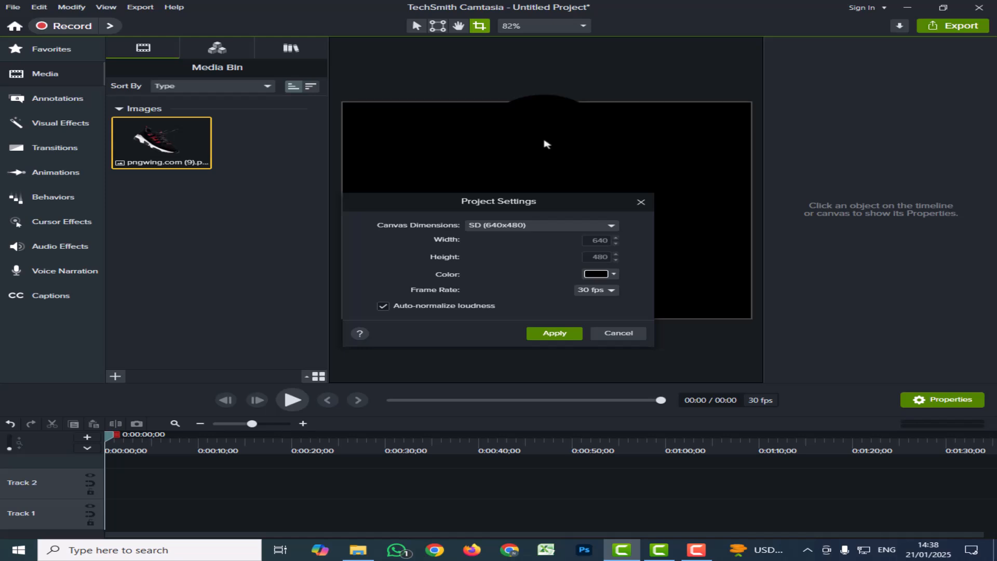
Step: Preview red, blue, green and yellow canvas background hues, returning to red
click(599, 275)
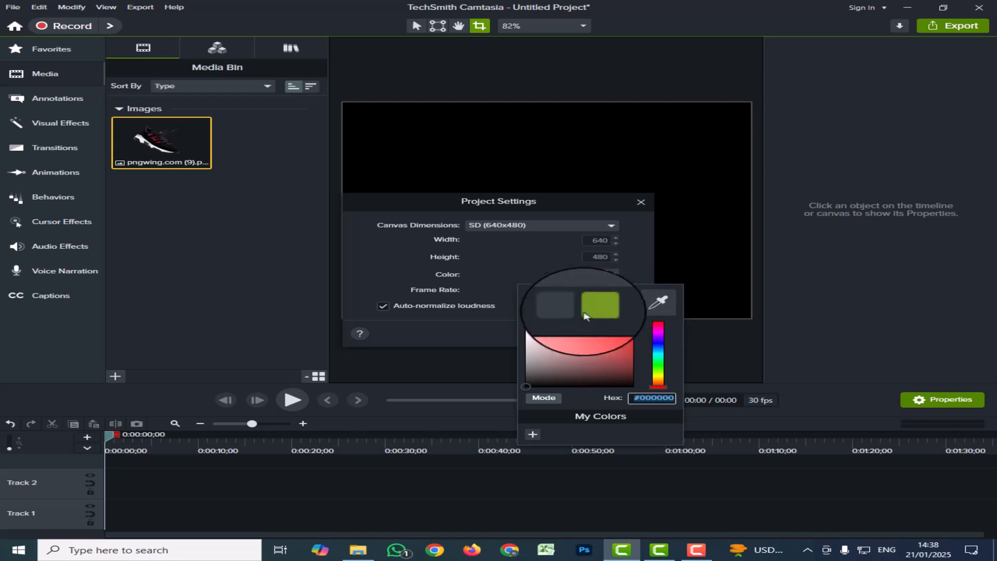
click(626, 336)
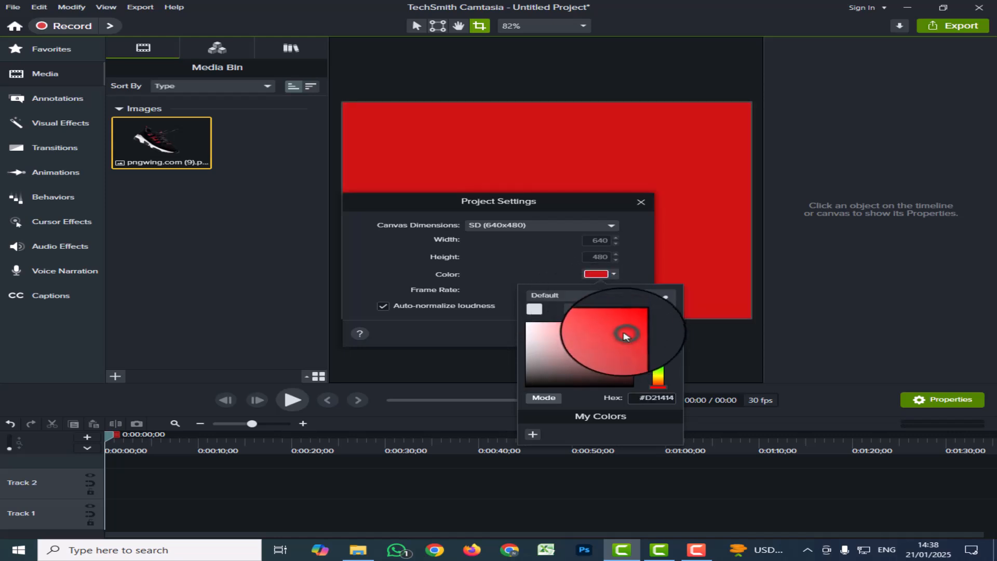
click(617, 354)
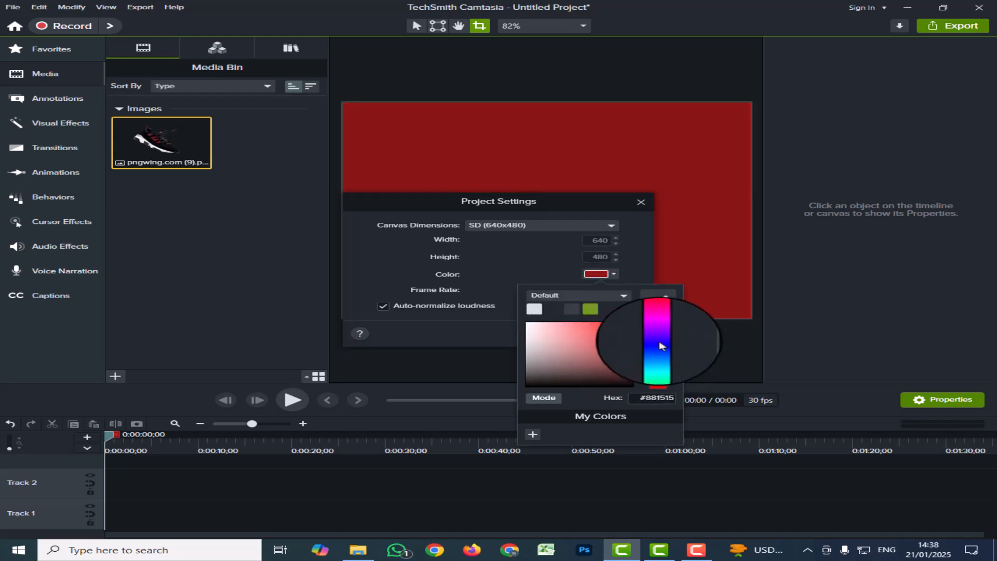
click(663, 346)
click(663, 372)
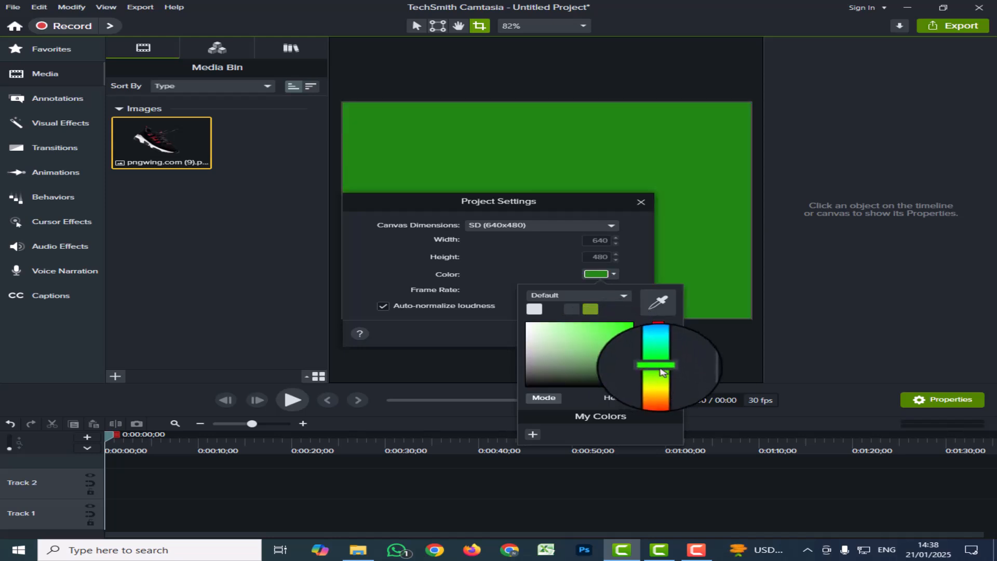
click(660, 387)
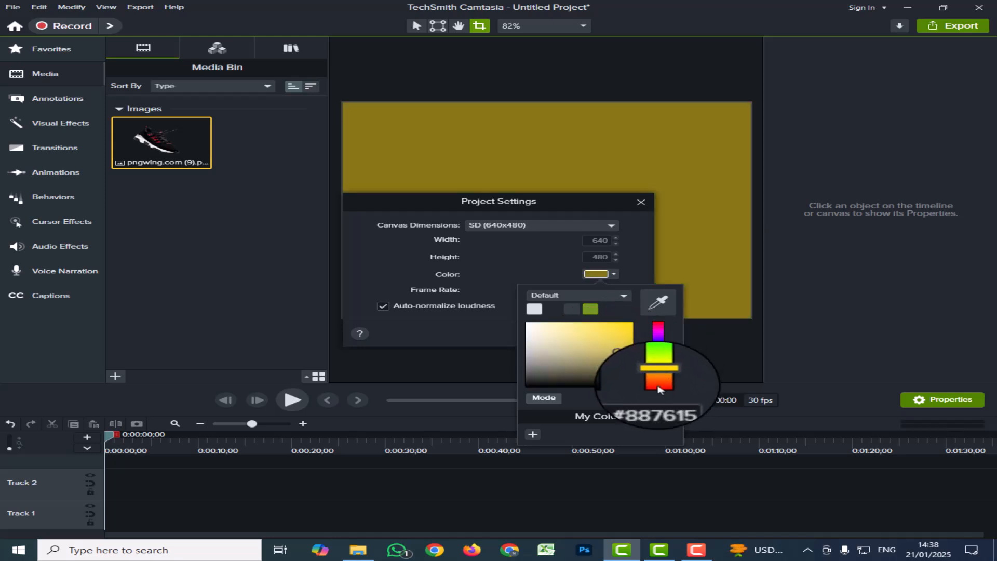
click(660, 389)
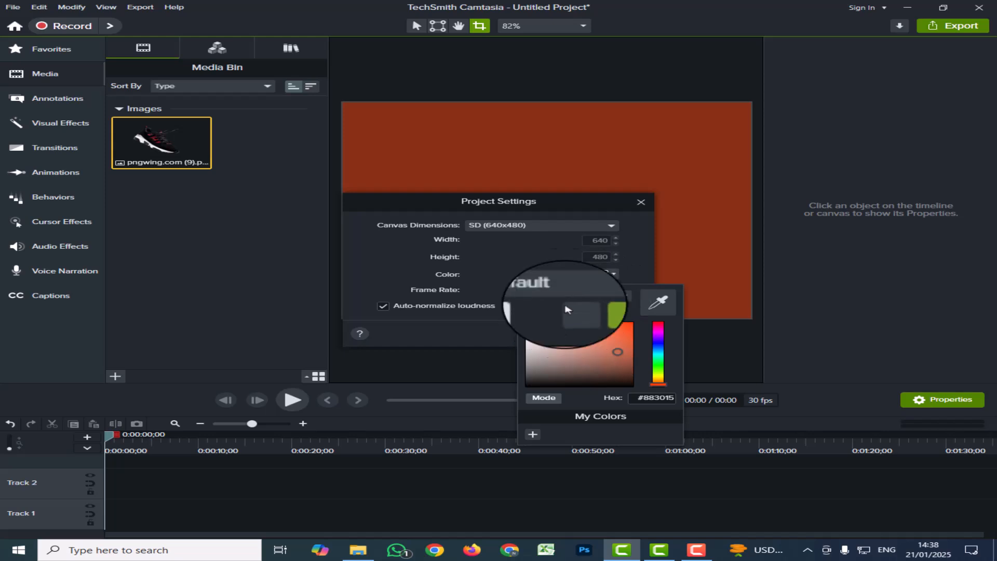
Step: Try brown and orange-red shades, then settle the background on near-black #080807
click(562, 346)
click(582, 368)
click(609, 343)
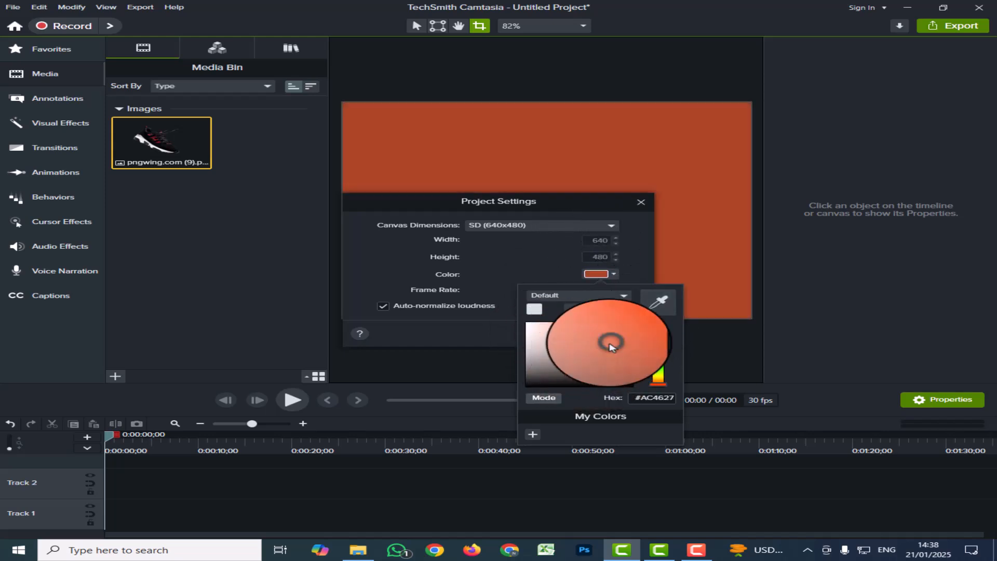
click(611, 383)
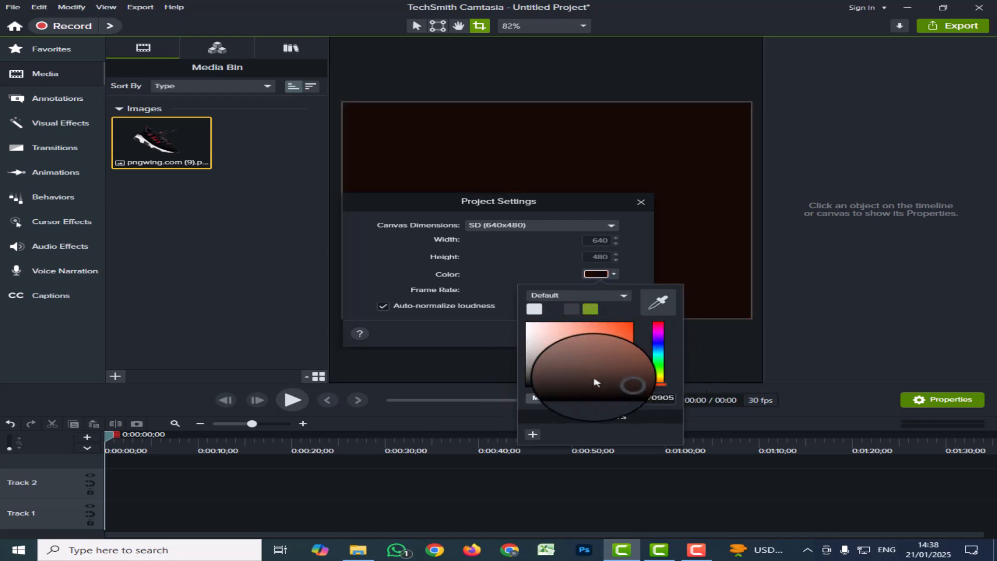
click(545, 383)
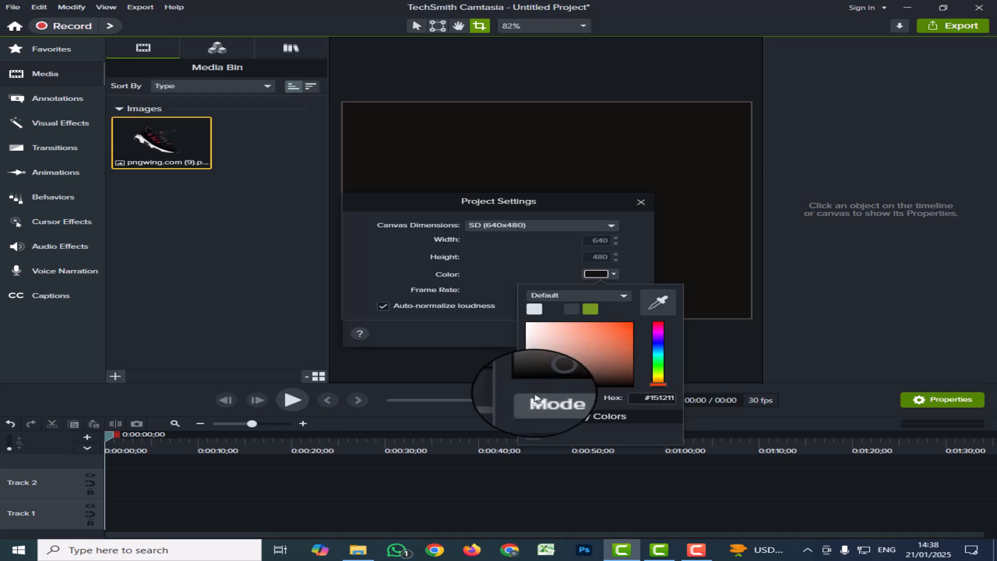
click(534, 384)
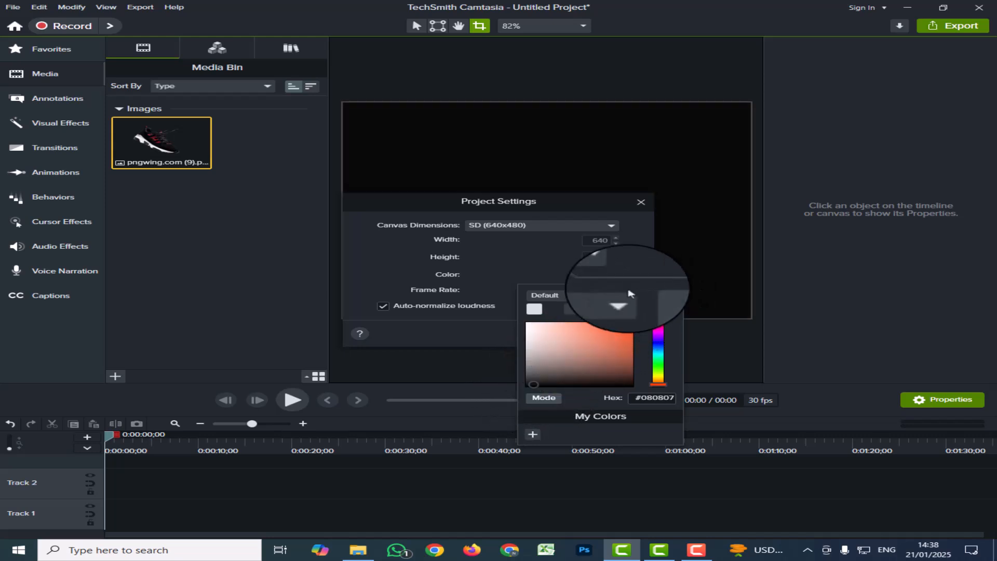
click(612, 273)
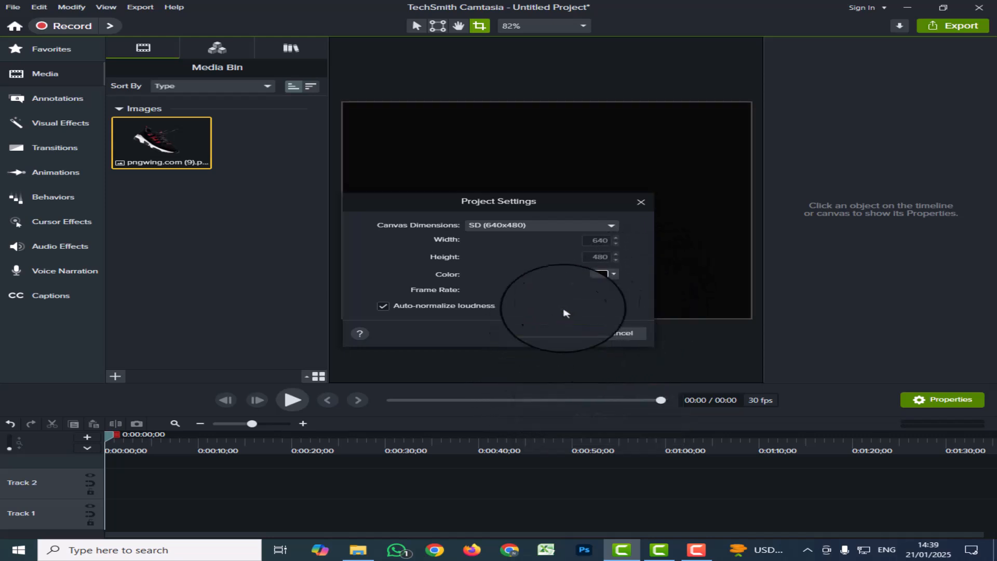
Step: Review the frame rates, keep 30 fps, and cancel Project Settings without applying changes
click(612, 291)
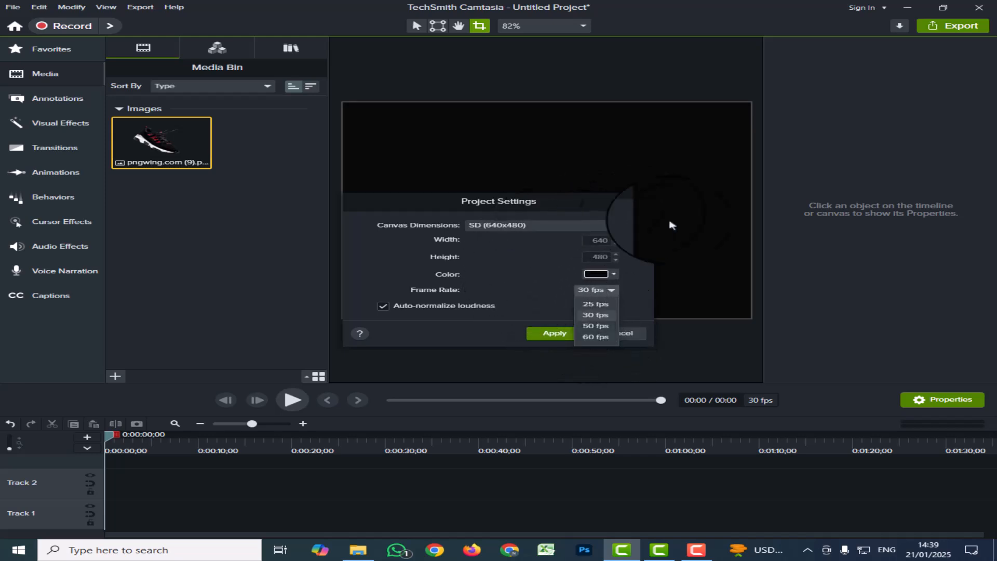
click(707, 243)
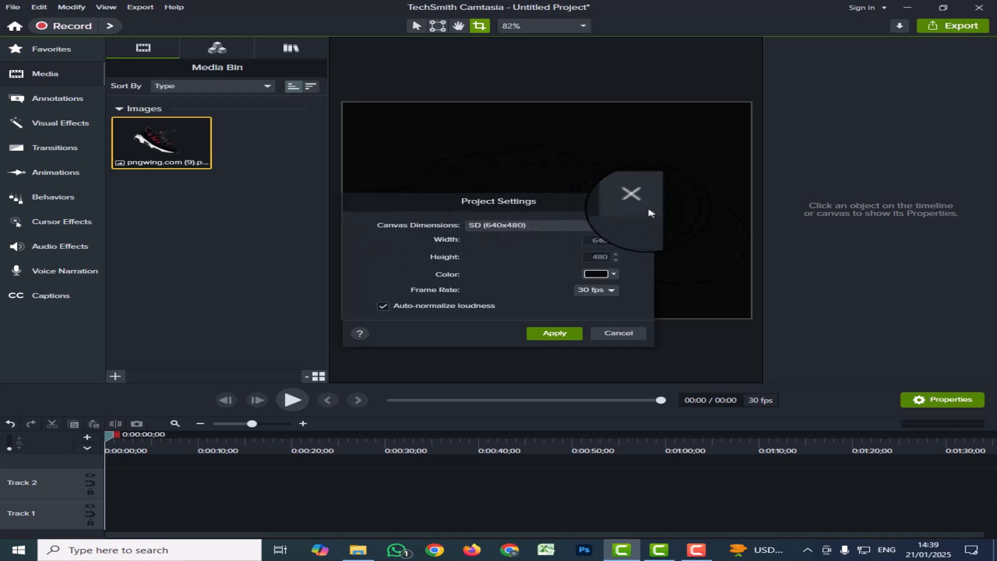
click(627, 335)
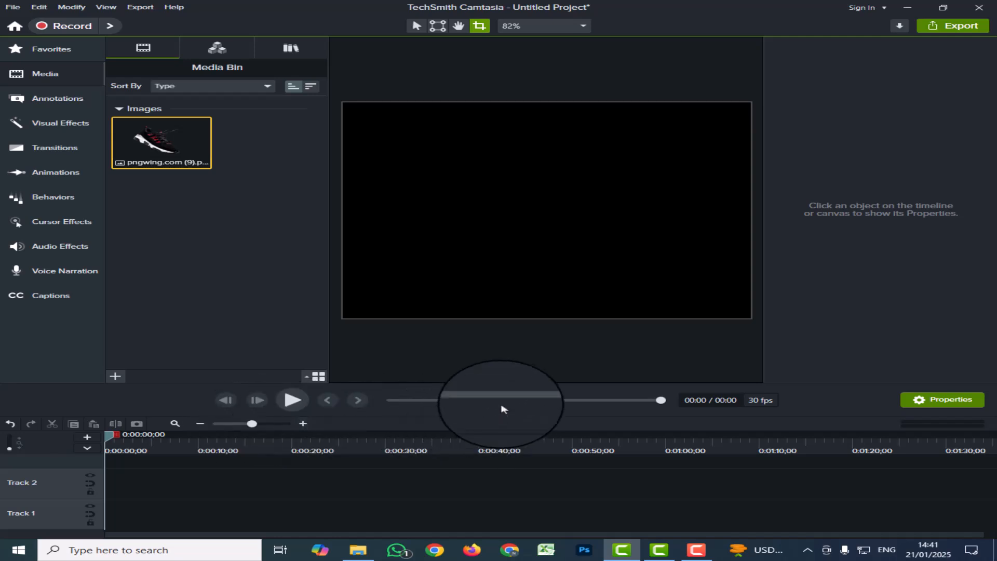
click(292, 400)
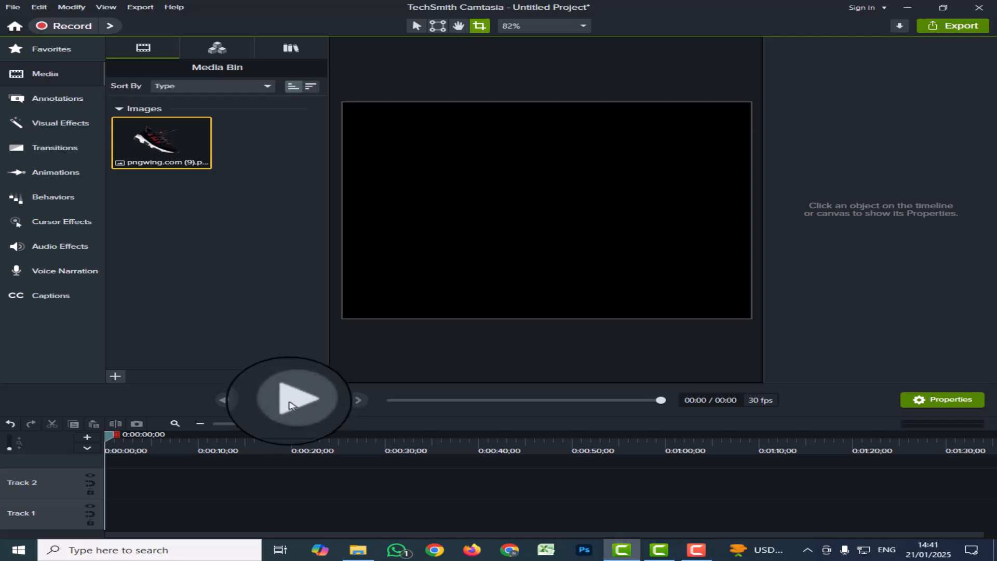